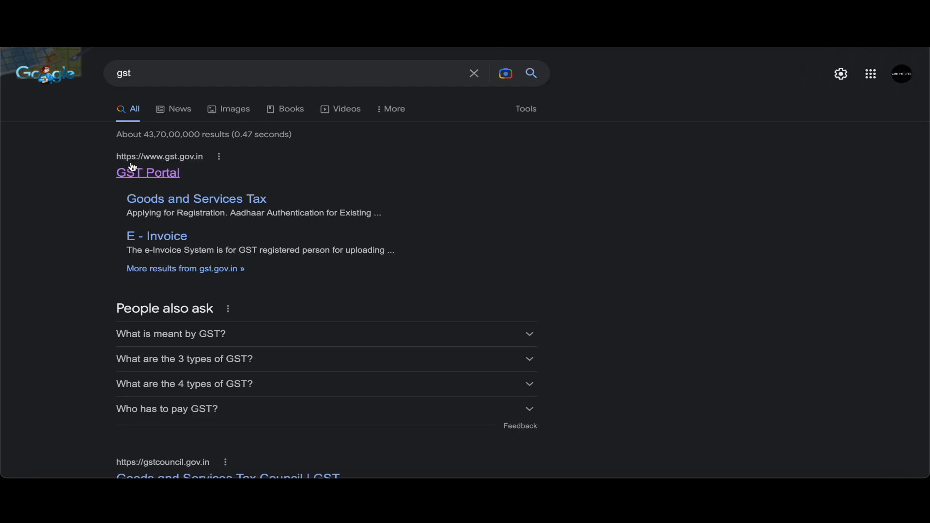
{"action": "left_click", "coordinate": [163, 175]}
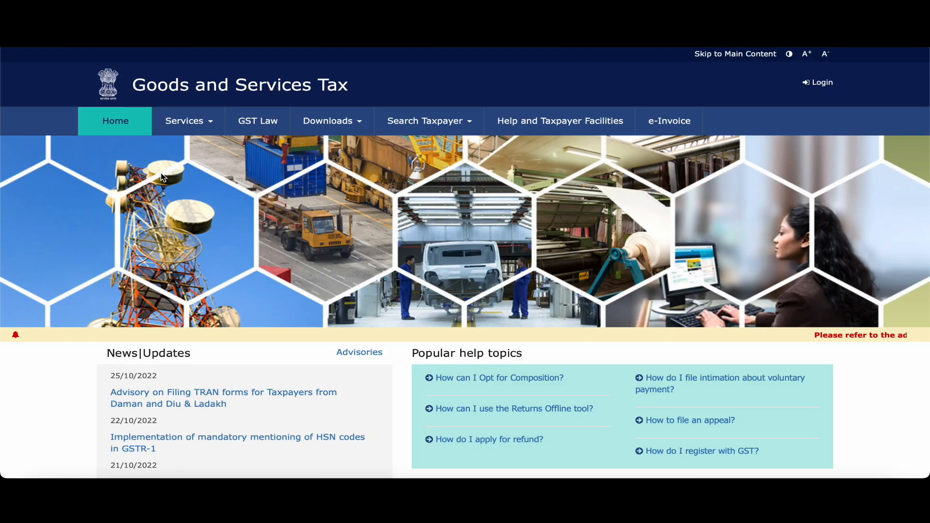
Go to Services > Payments > Create Challan.
{"action": "left_click", "coordinate": [209, 126]}
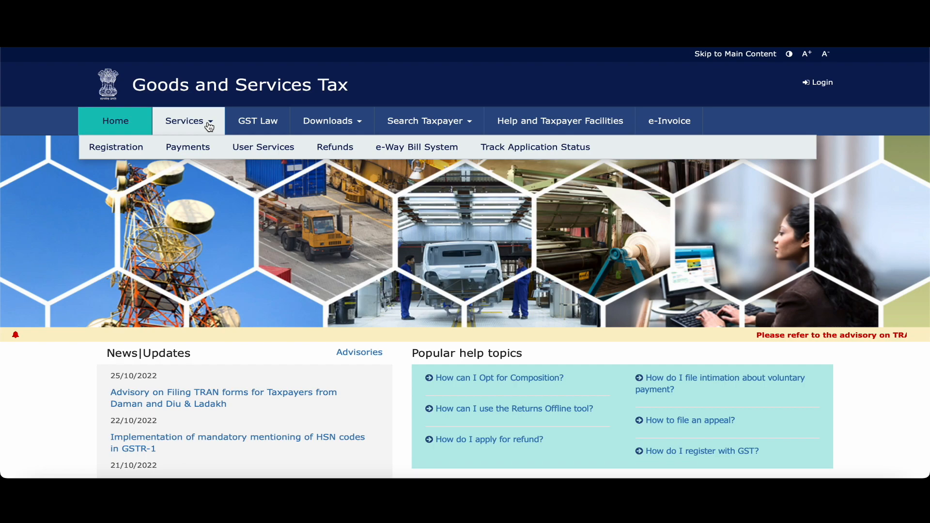
{"action": "mouse_move", "coordinate": [183, 147]}
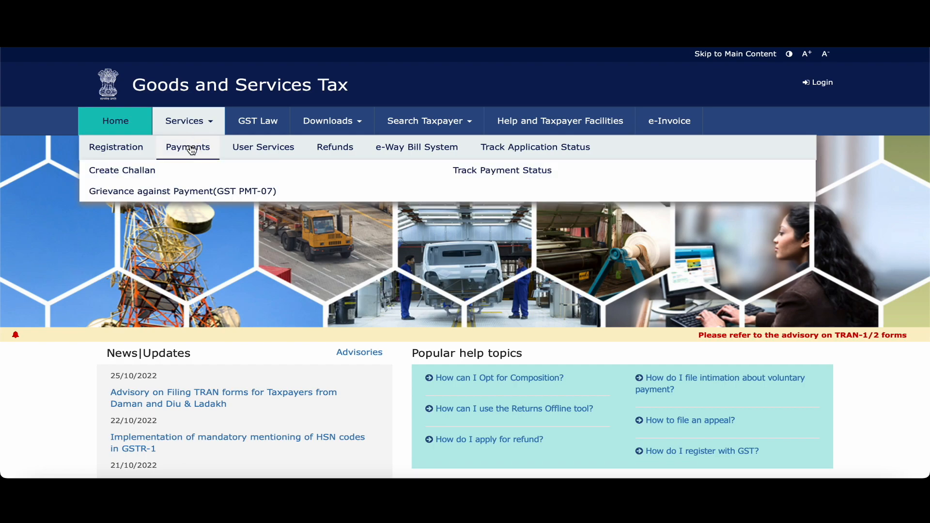
{"action": "left_click", "coordinate": [143, 174]}
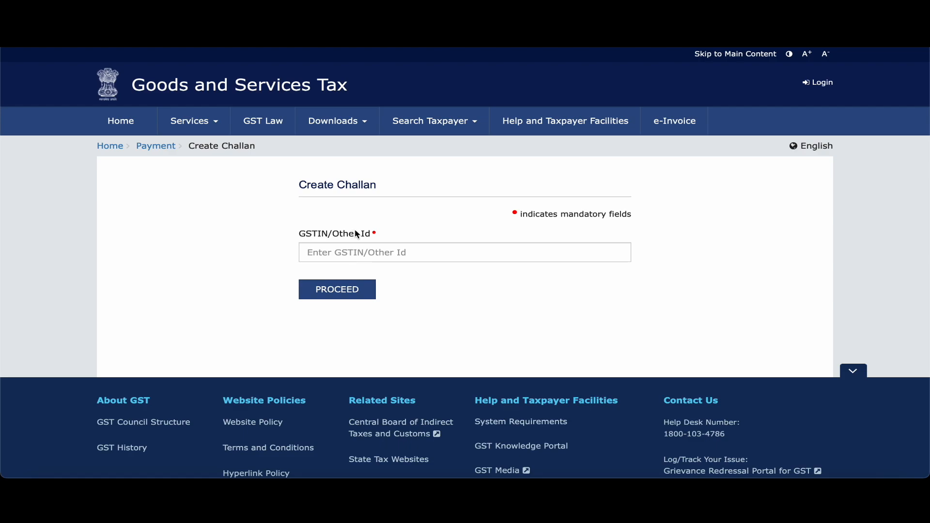
Paste the taxpayer's GSTIN, enter the captcha characters and proceed to the challan reason page.
{"action": "left_click", "coordinate": [351, 249]}
{"action": "left_click", "coordinate": [338, 298]}
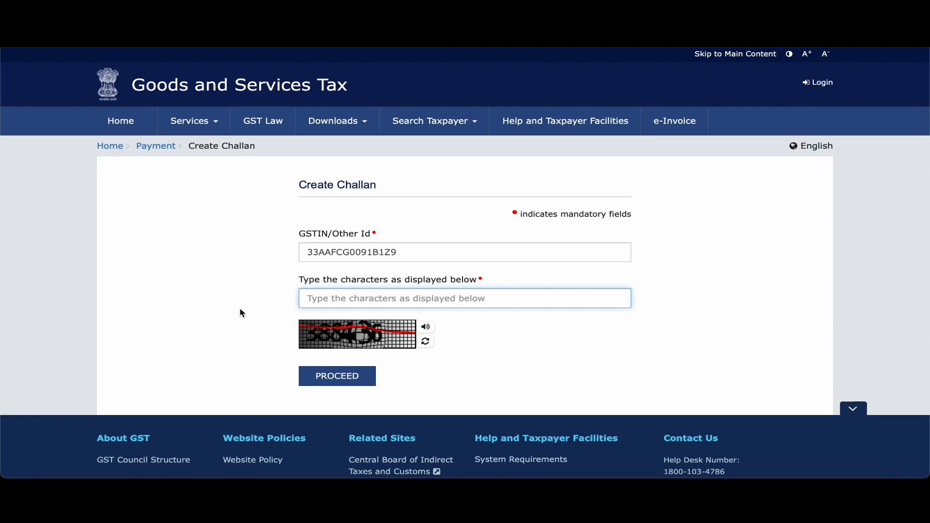
{"action": "type", "text": "388436"}
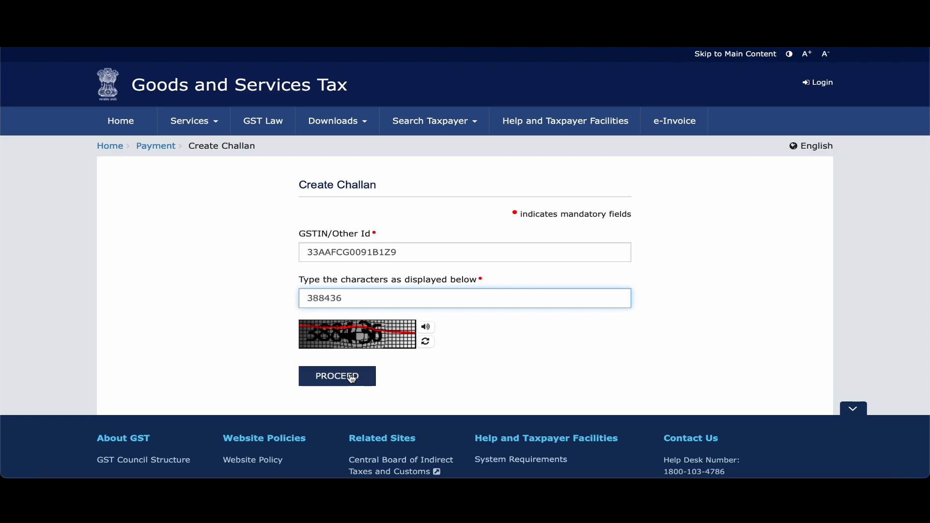
{"action": "left_click", "coordinate": [351, 377]}
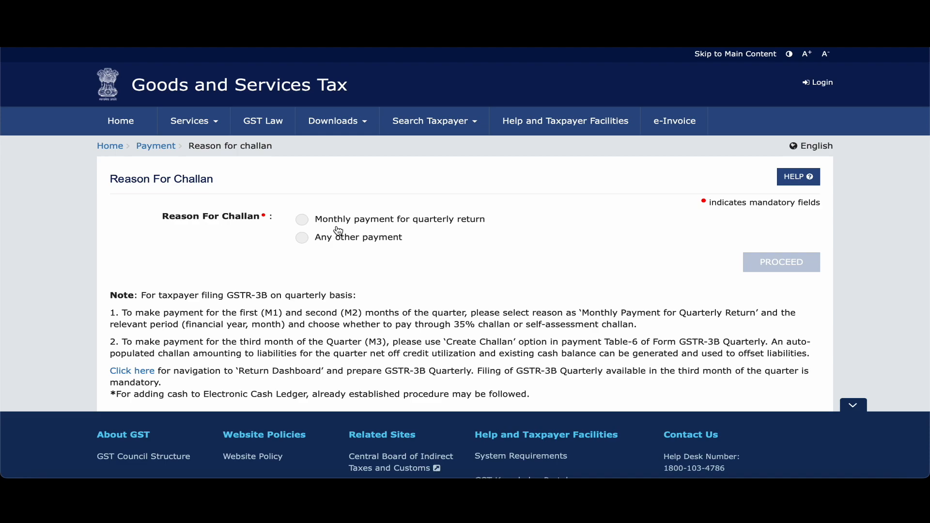
Choose 'Any other payment' as the challan reason and continue to the deposit details.
{"action": "left_click", "coordinate": [302, 238]}
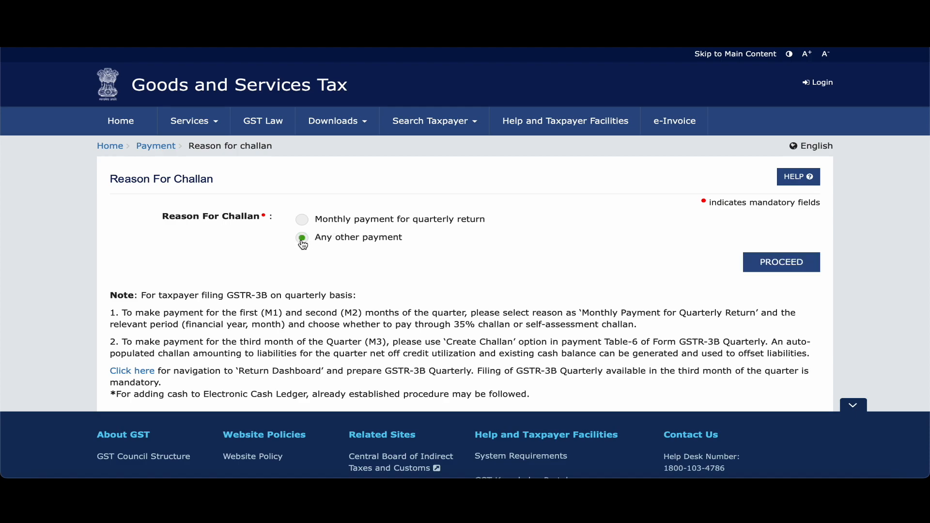
{"action": "left_click", "coordinate": [783, 264]}
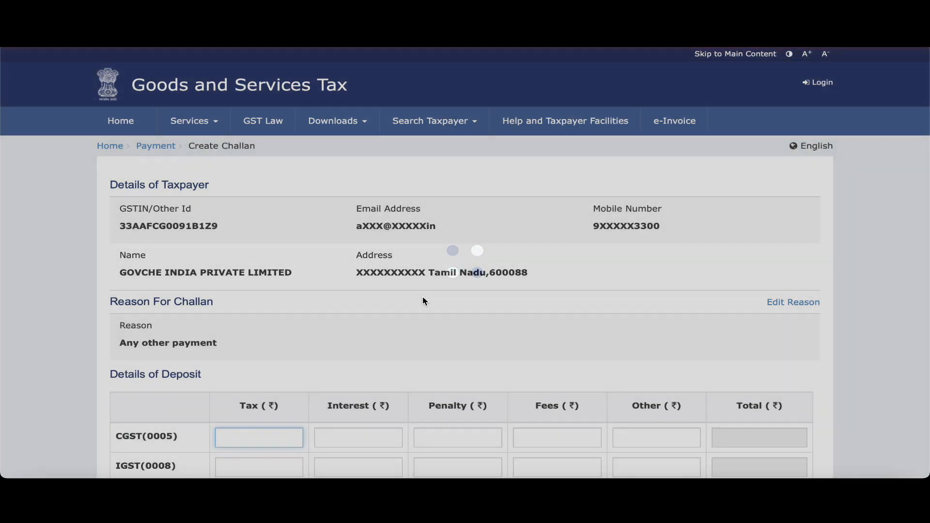
Enter a tax of 1 each for CGST, IGST and Tamil Nadu SGST, totalling ₹3.
{"action": "scroll", "coordinate": [425, 301], "scroll_direction": "down", "scroll_amount": 1}
{"action": "scroll", "coordinate": [425, 301], "scroll_direction": "down", "scroll_amount": 4}
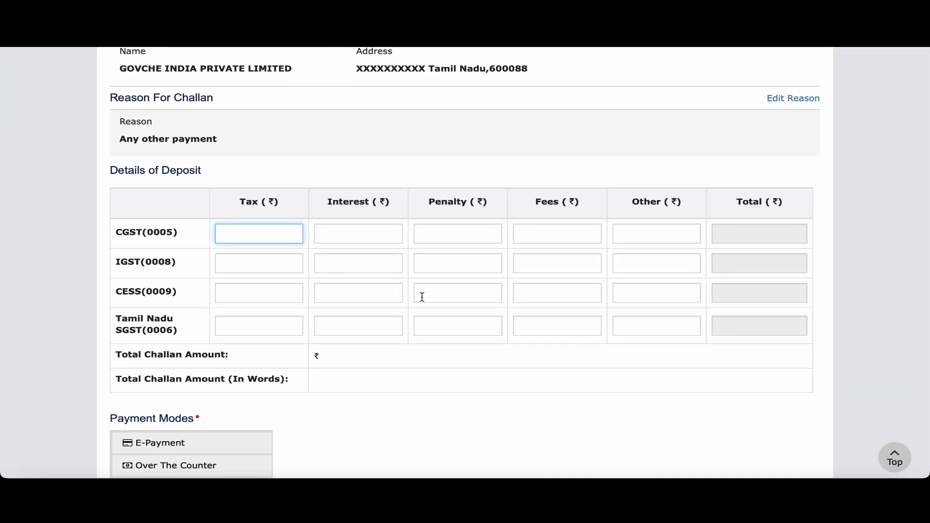
{"action": "scroll", "coordinate": [422, 297], "scroll_direction": "up", "scroll_amount": 1}
{"action": "scroll", "coordinate": [424, 301], "scroll_direction": "down", "scroll_amount": 1}
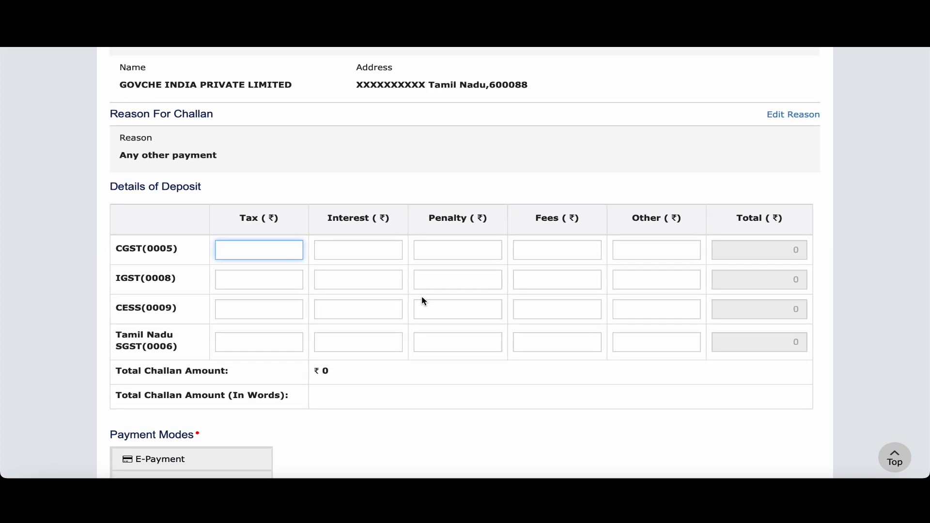
{"action": "scroll", "coordinate": [370, 317], "scroll_direction": "down", "scroll_amount": 1}
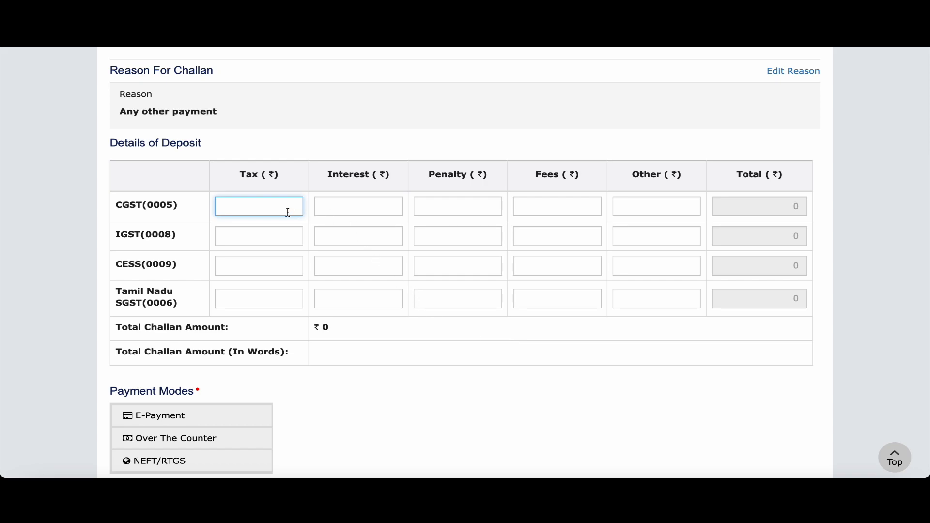
{"action": "type", "text": "1"}
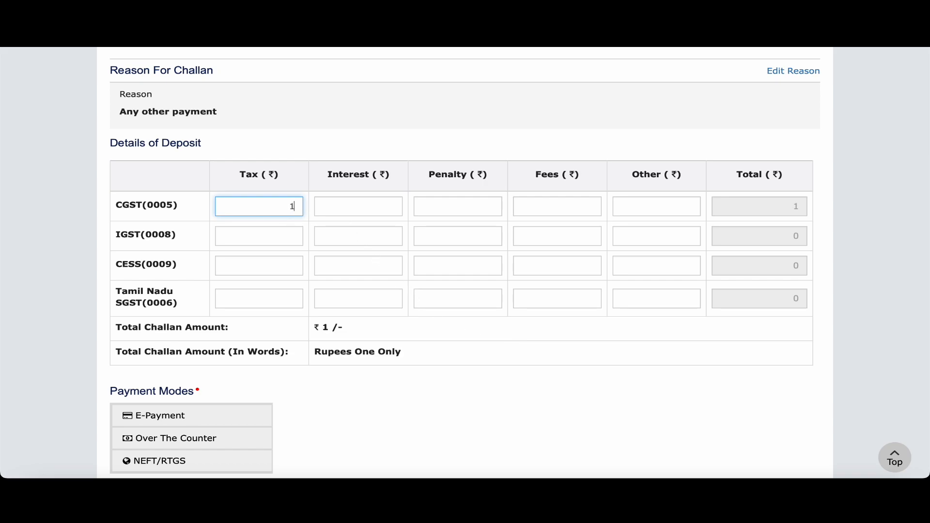
{"action": "left_click", "coordinate": [287, 236]}
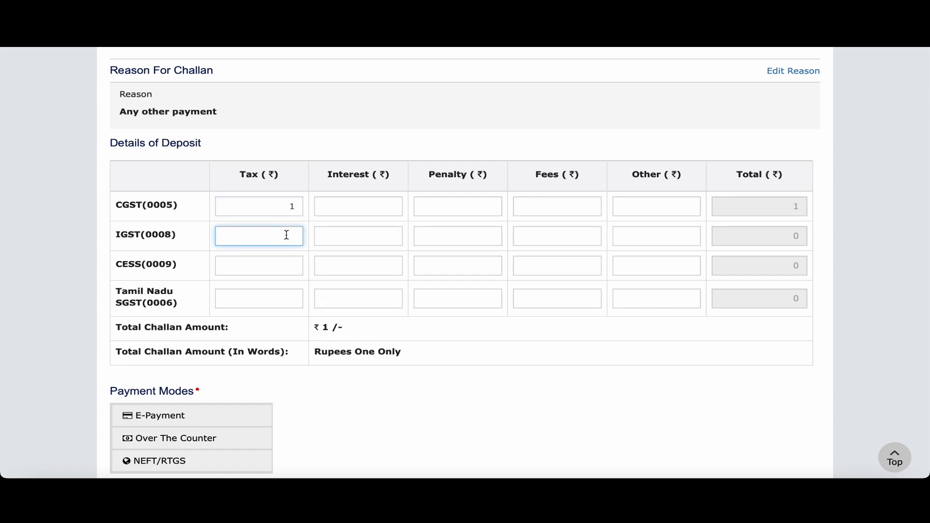
{"action": "type", "text": "1"}
{"action": "left_click", "coordinate": [279, 295]}
{"action": "type", "text": "1"}
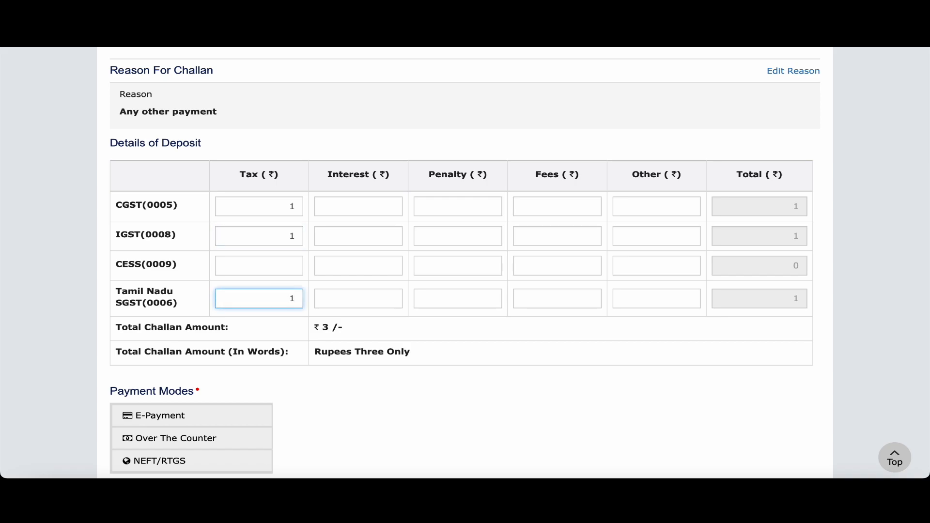
{"action": "left_click", "coordinate": [400, 372]}
Select E-Payment as the payment mode and generate the ₹3 challan.
{"action": "scroll", "coordinate": [348, 388], "scroll_direction": "down", "scroll_amount": 2}
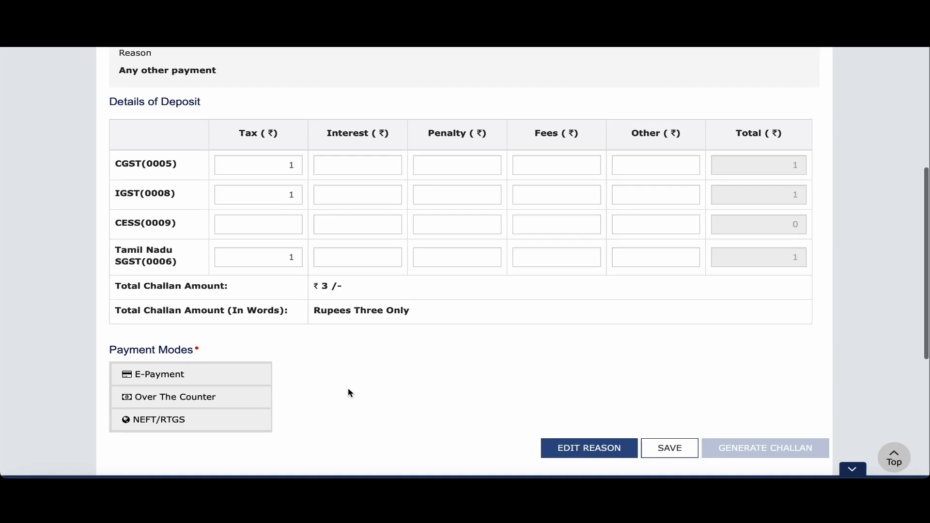
{"action": "scroll", "coordinate": [351, 392], "scroll_direction": "down", "scroll_amount": 3}
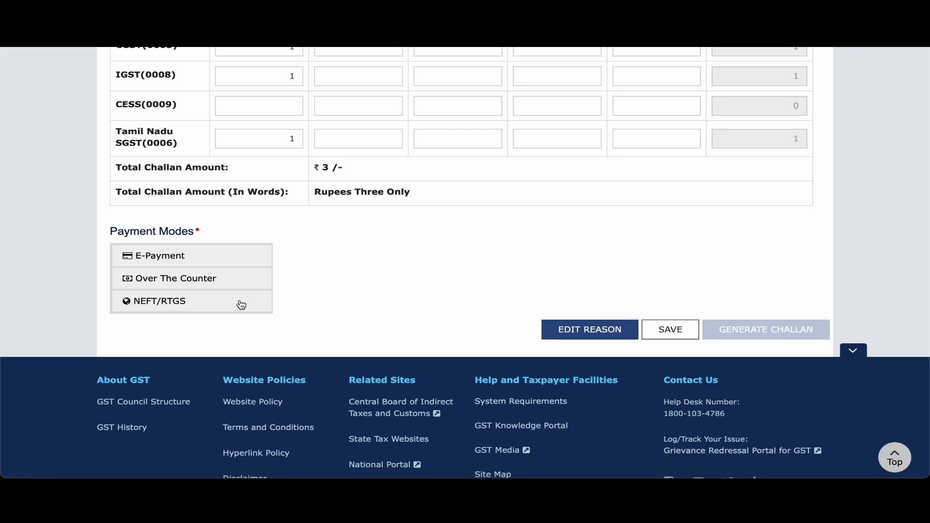
{"action": "scroll", "coordinate": [240, 303], "scroll_direction": "down", "scroll_amount": 1}
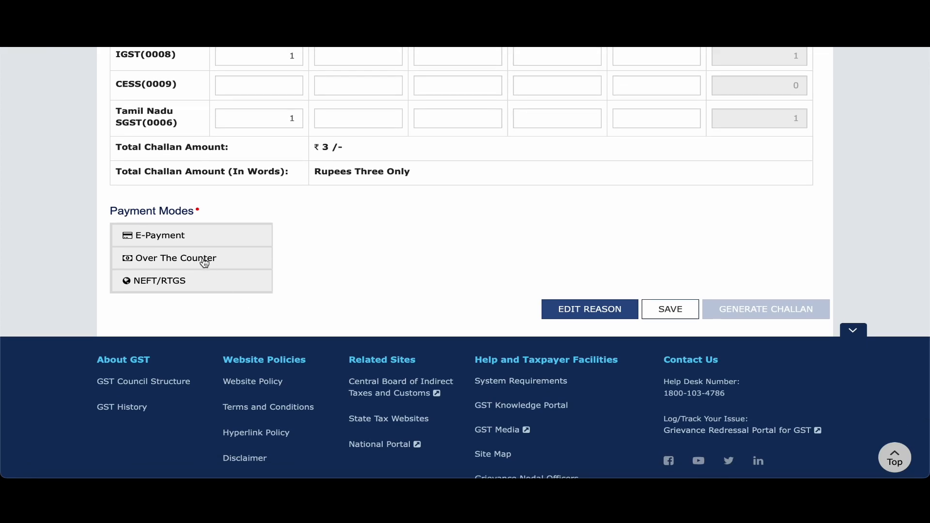
{"action": "left_click", "coordinate": [162, 243]}
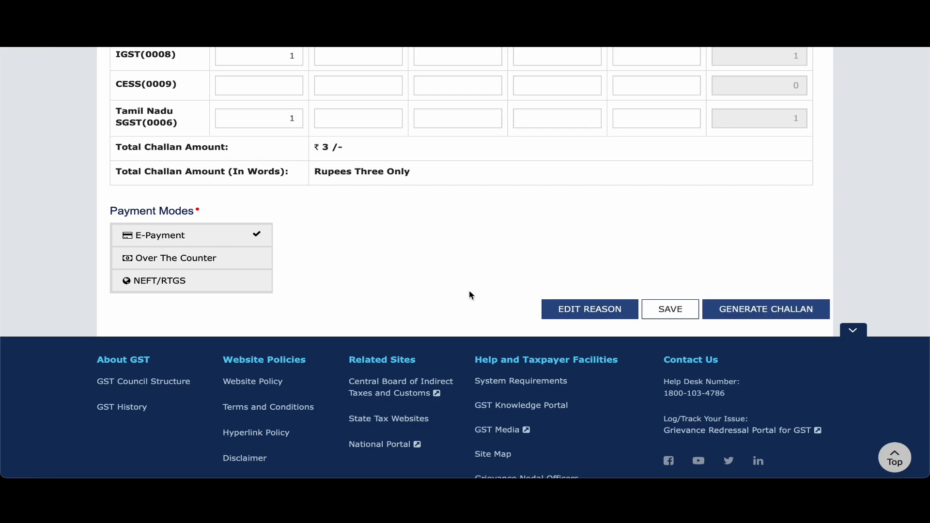
{"action": "left_click", "coordinate": [748, 313]}
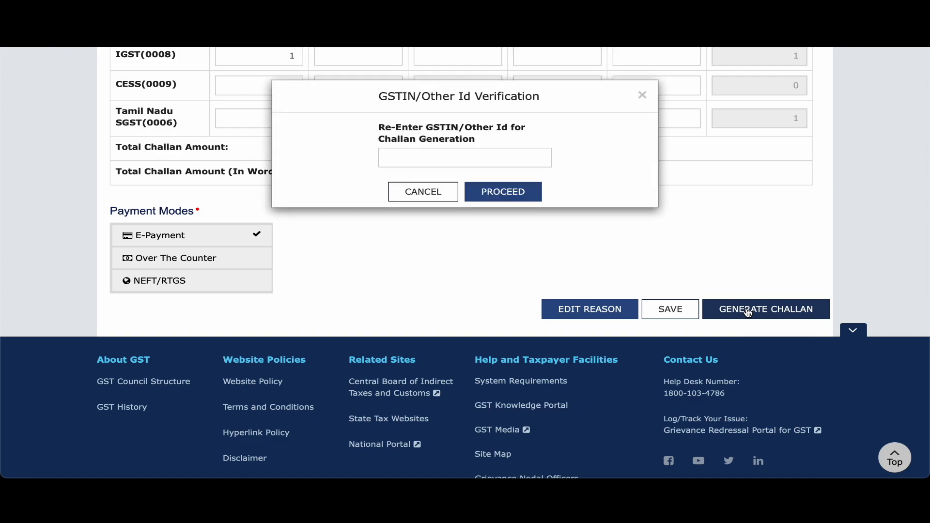
Re-enter the taxpayer's GSTIN in the verification prompt and confirm challan generation.
{"action": "left_click", "coordinate": [513, 158]}
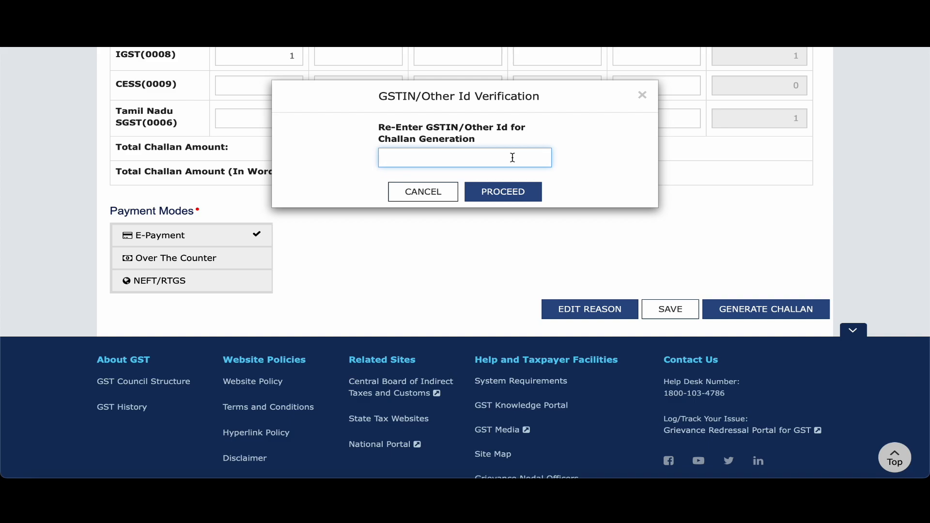
{"action": "left_click", "coordinate": [523, 192]}
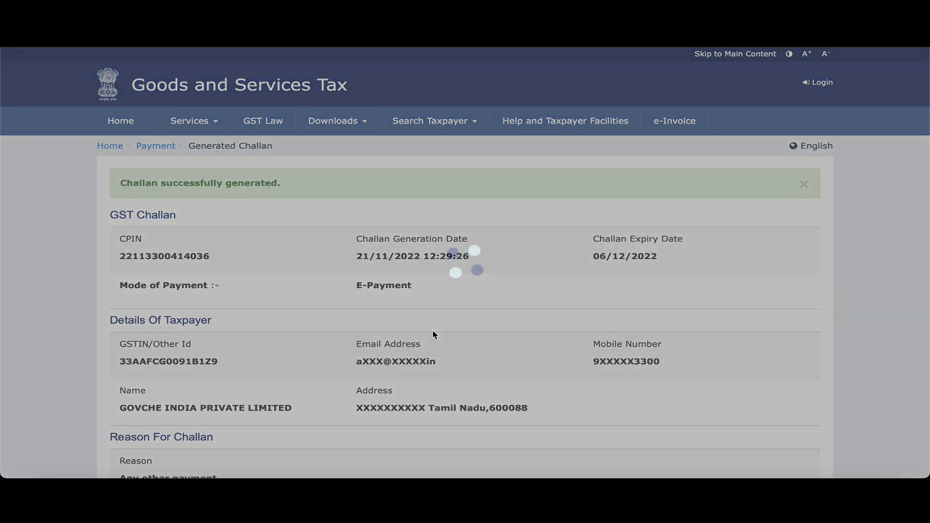
Pay via Net Banking with State Bank of India, accepting the terms and conditions.
{"action": "scroll", "coordinate": [460, 359], "scroll_direction": "down", "scroll_amount": 1}
{"action": "scroll", "coordinate": [461, 359], "scroll_direction": "down", "scroll_amount": 1}
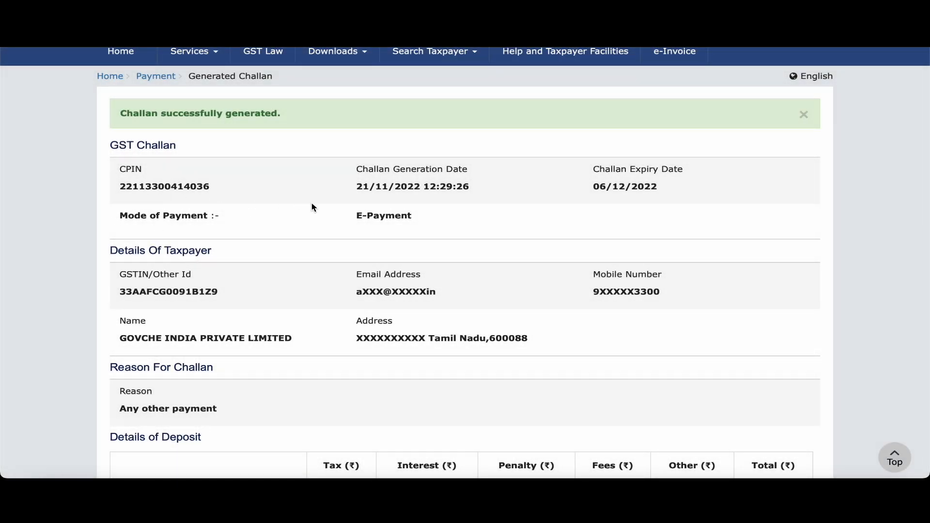
{"action": "scroll", "coordinate": [428, 374], "scroll_direction": "down", "scroll_amount": 5}
{"action": "scroll", "coordinate": [429, 374], "scroll_direction": "down", "scroll_amount": 6}
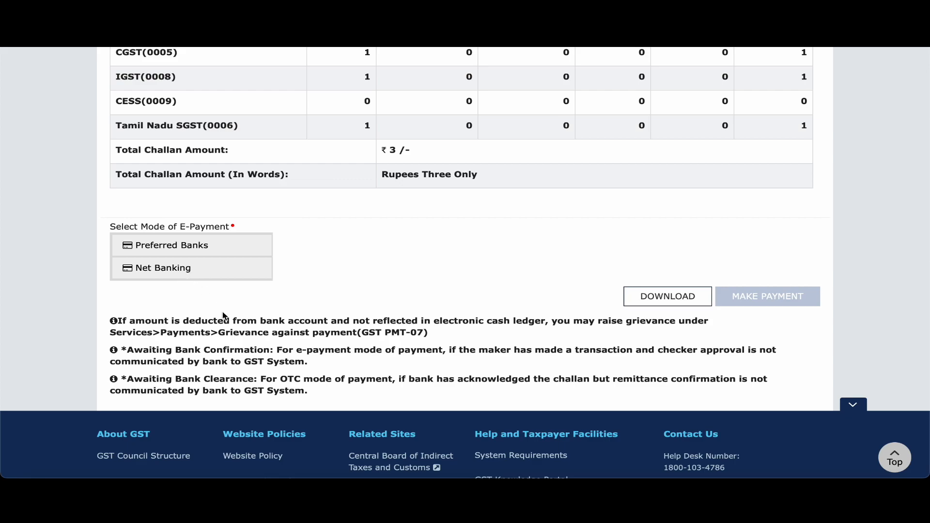
{"action": "left_click", "coordinate": [190, 269]}
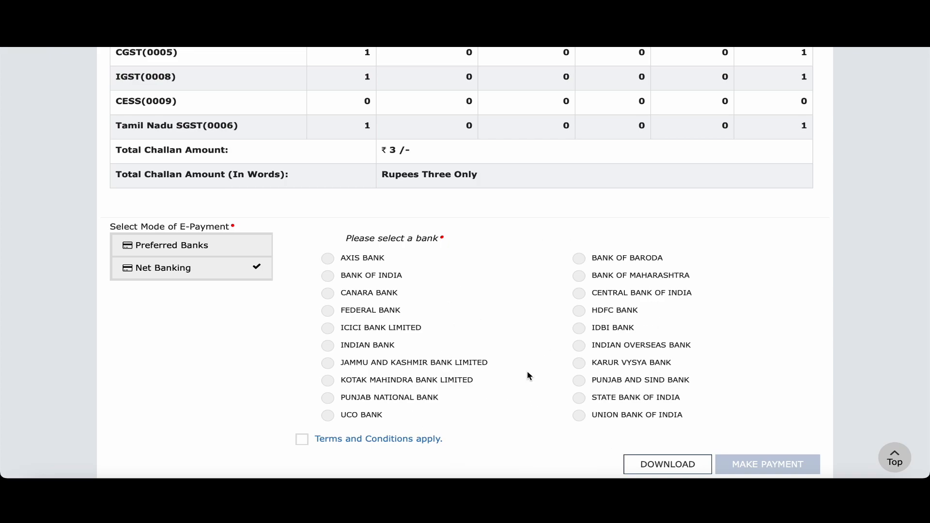
{"action": "left_click", "coordinate": [579, 403]}
{"action": "scroll", "coordinate": [501, 407], "scroll_direction": "down", "scroll_amount": 1}
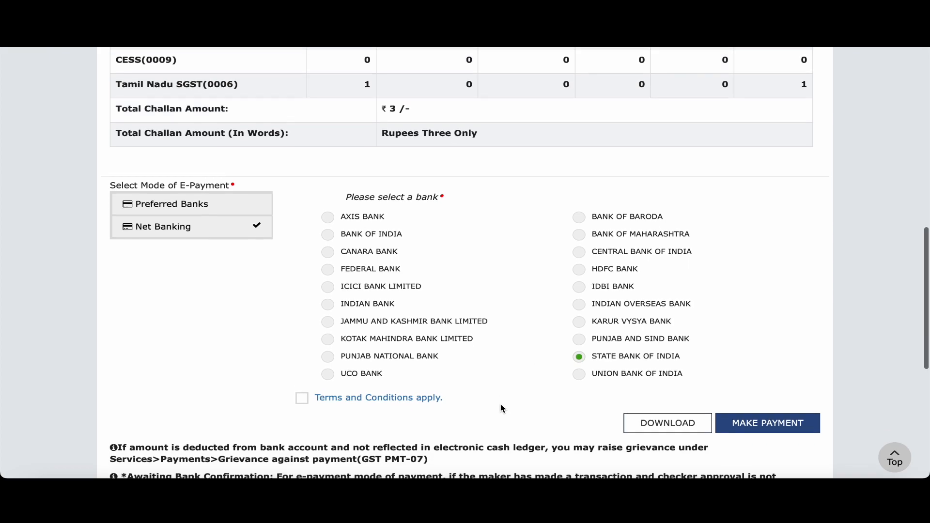
{"action": "left_click", "coordinate": [301, 397]}
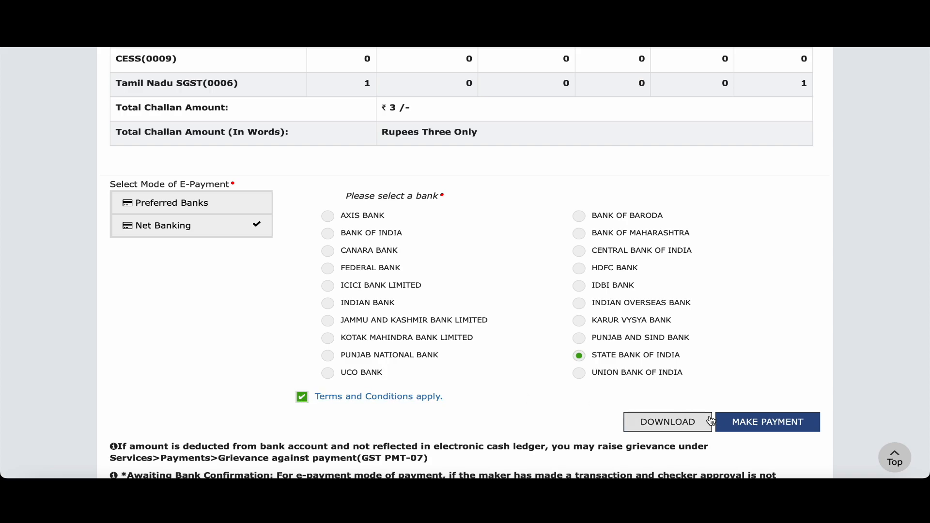
{"action": "left_click", "coordinate": [781, 427]}
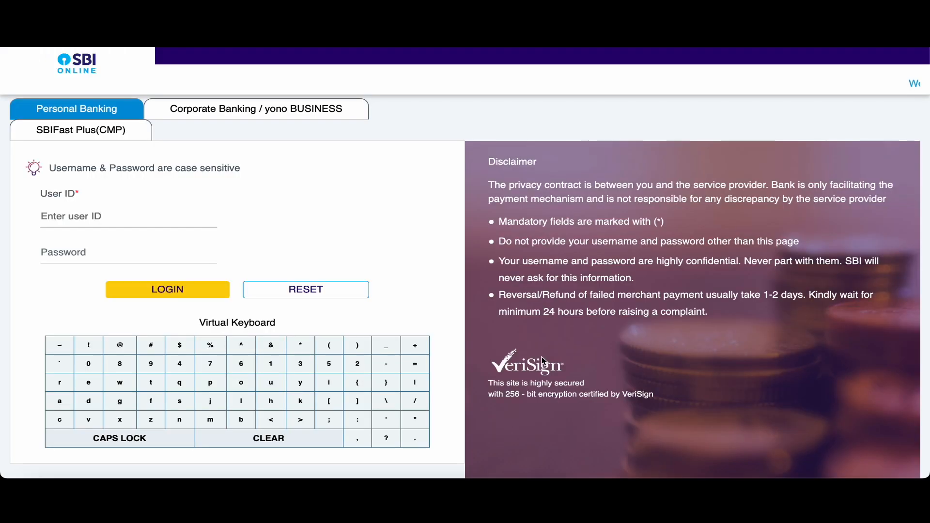
Log in to SBI Online, confirm the ₹3 GST payment and submit the high security password.
{"action": "left_click", "coordinate": [130, 219]}
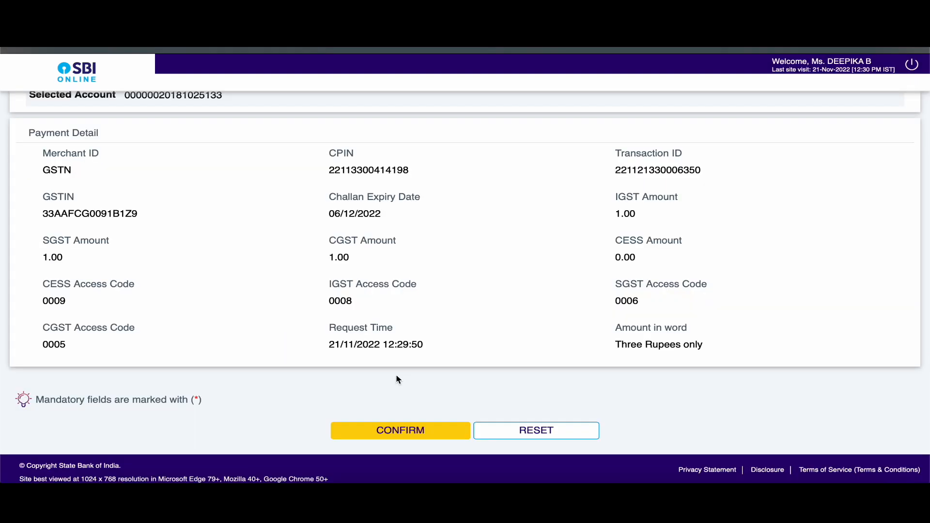
{"action": "scroll", "coordinate": [396, 378], "scroll_direction": "up", "scroll_amount": 2}
{"action": "scroll", "coordinate": [396, 377], "scroll_direction": "down", "scroll_amount": 2}
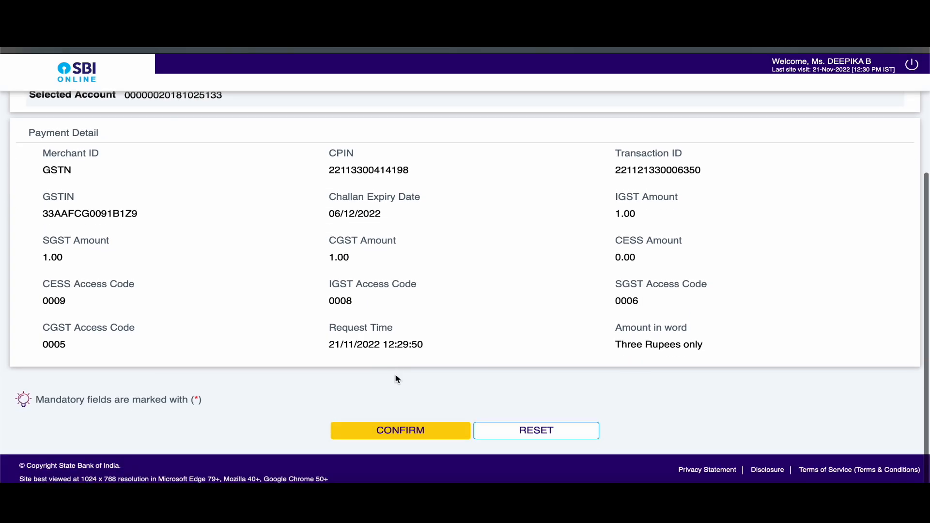
{"action": "left_click", "coordinate": [389, 431]}
{"action": "scroll", "coordinate": [467, 308], "scroll_direction": "down", "scroll_amount": 10}
{"action": "left_click", "coordinate": [445, 264]}
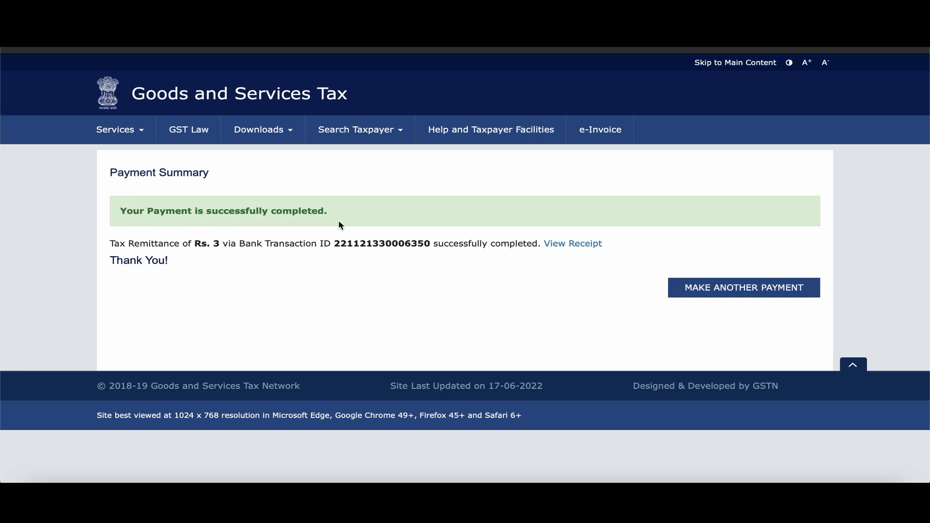
Open the ₹3 challan's payment receipt and download it, allowing the browser download.
{"action": "left_click", "coordinate": [584, 246]}
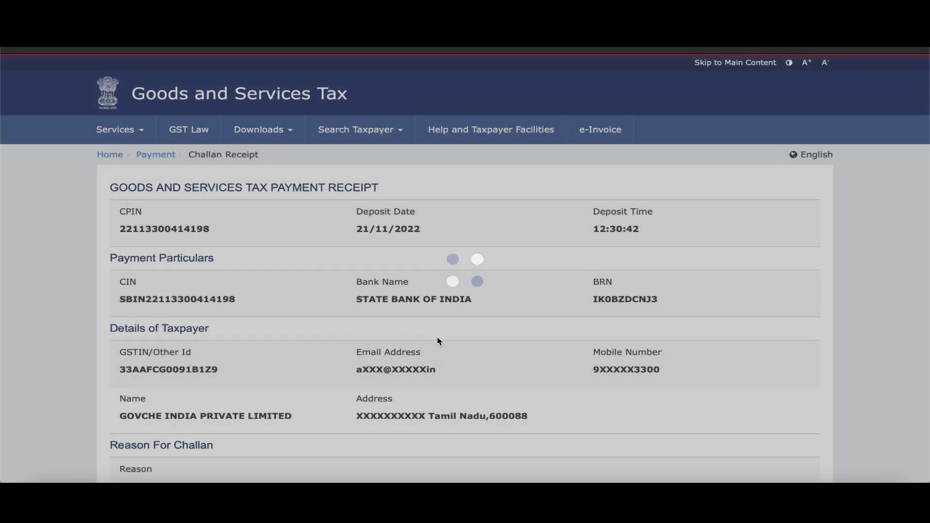
{"action": "scroll", "coordinate": [437, 336], "scroll_direction": "down", "scroll_amount": 9}
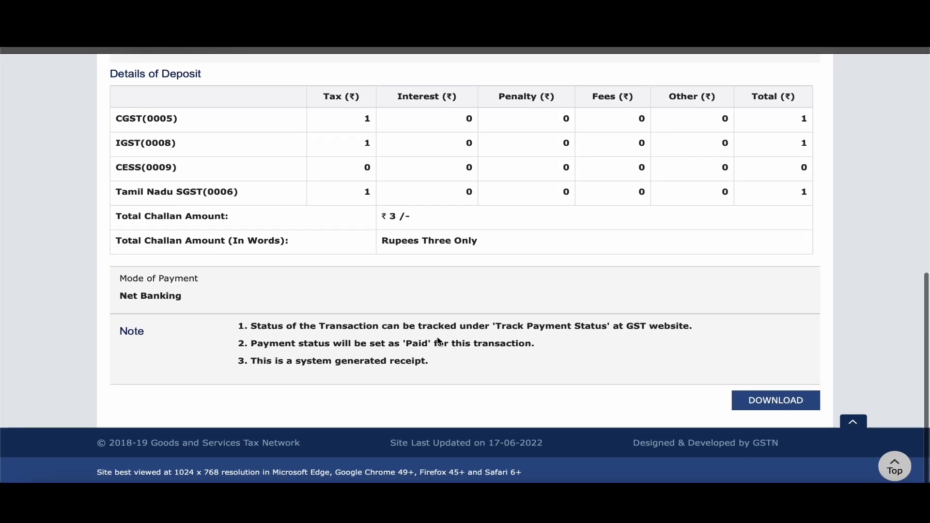
{"action": "scroll", "coordinate": [437, 339], "scroll_direction": "up", "scroll_amount": 9}
{"action": "scroll", "coordinate": [437, 340], "scroll_direction": "down", "scroll_amount": 9}
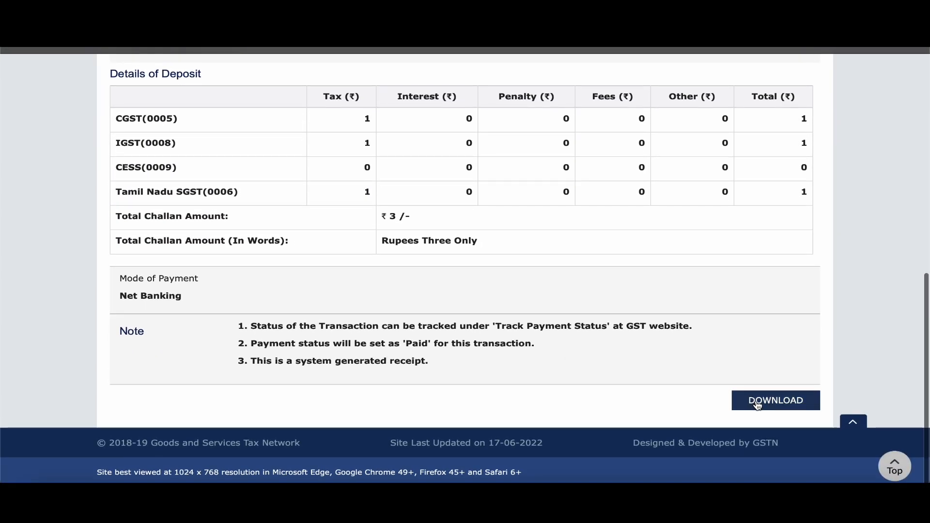
{"action": "left_click", "coordinate": [756, 402]}
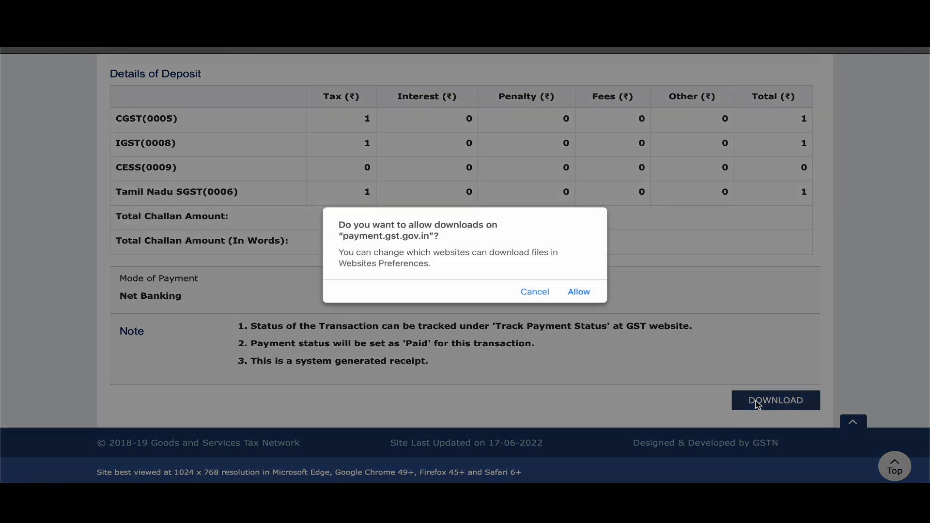
{"action": "left_click", "coordinate": [583, 294]}
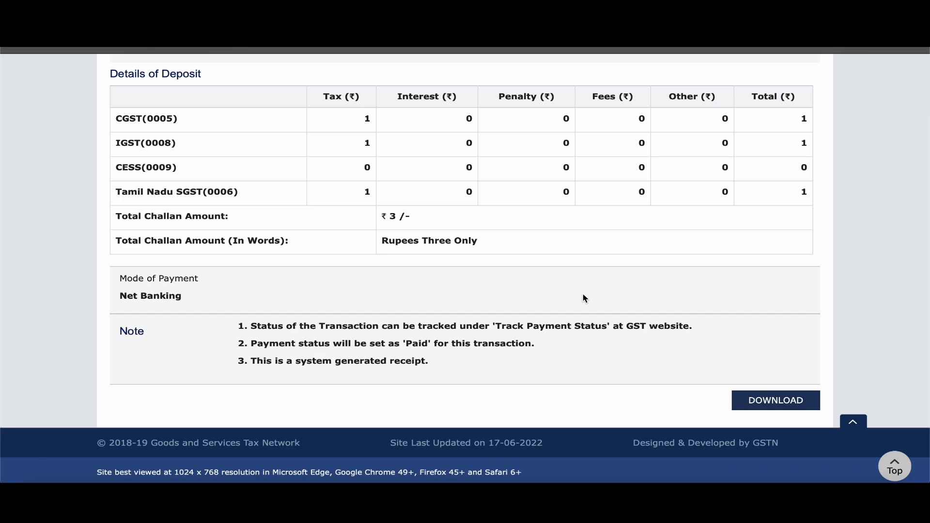